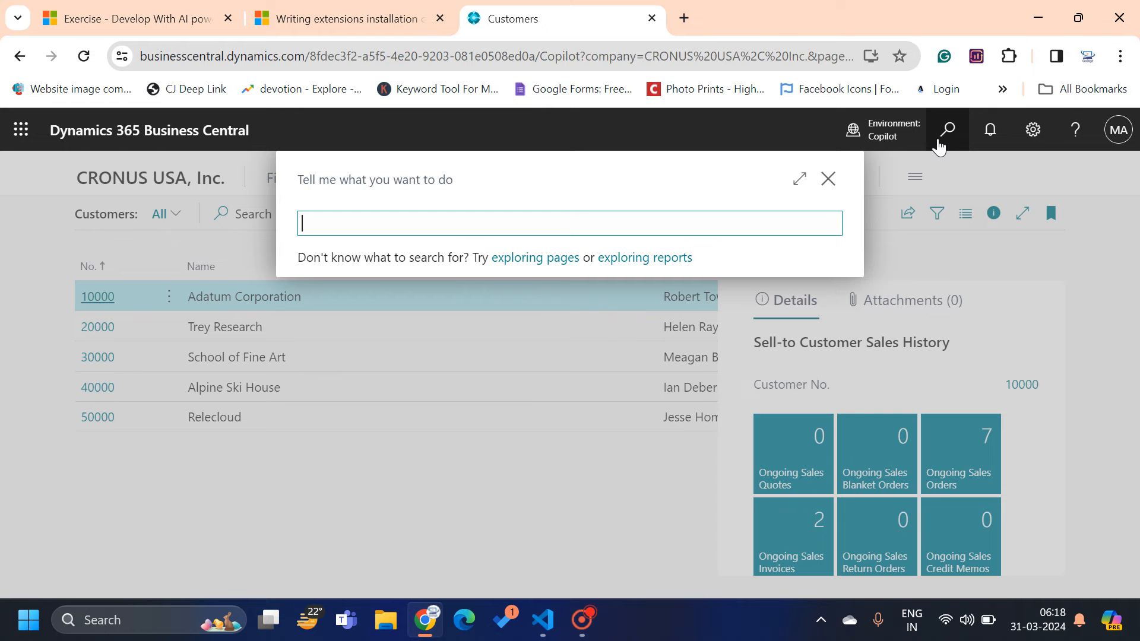
# Look up the Delete Orphaned Extension Data page, check it for leftover extension data, and close it.
pyautogui.write('elete or')
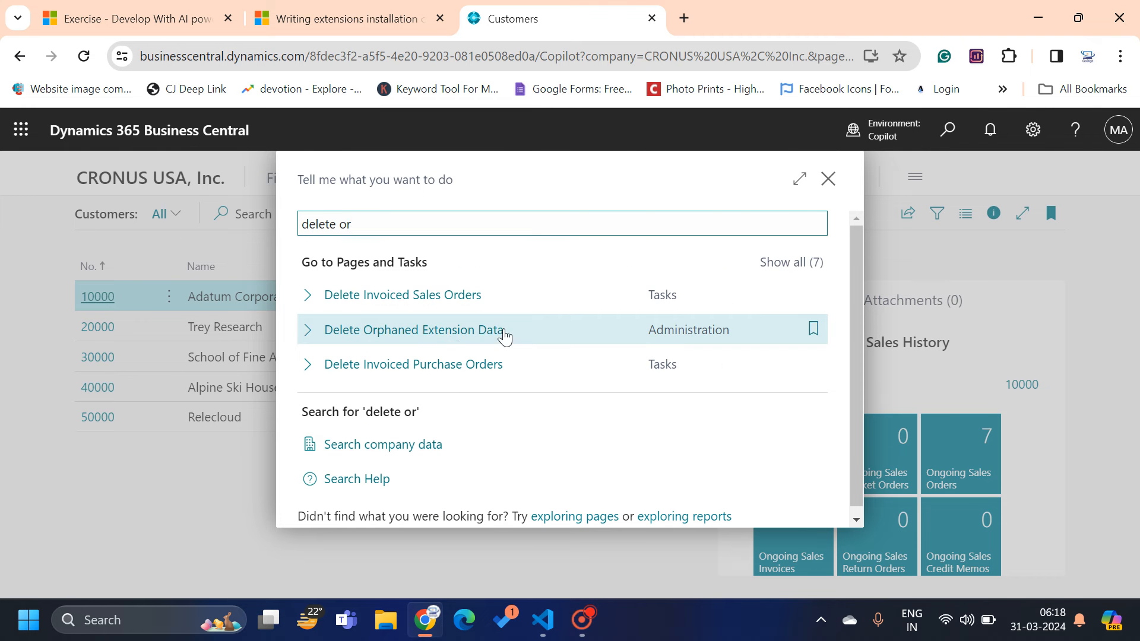
pyautogui.click(453, 343)
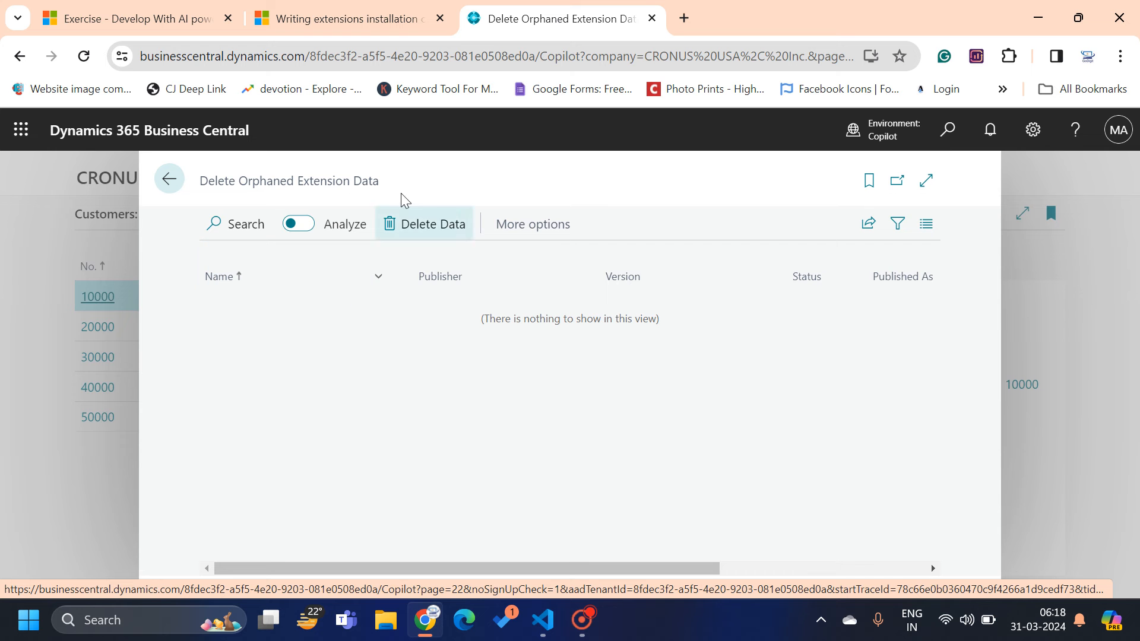
pyautogui.click(169, 180)
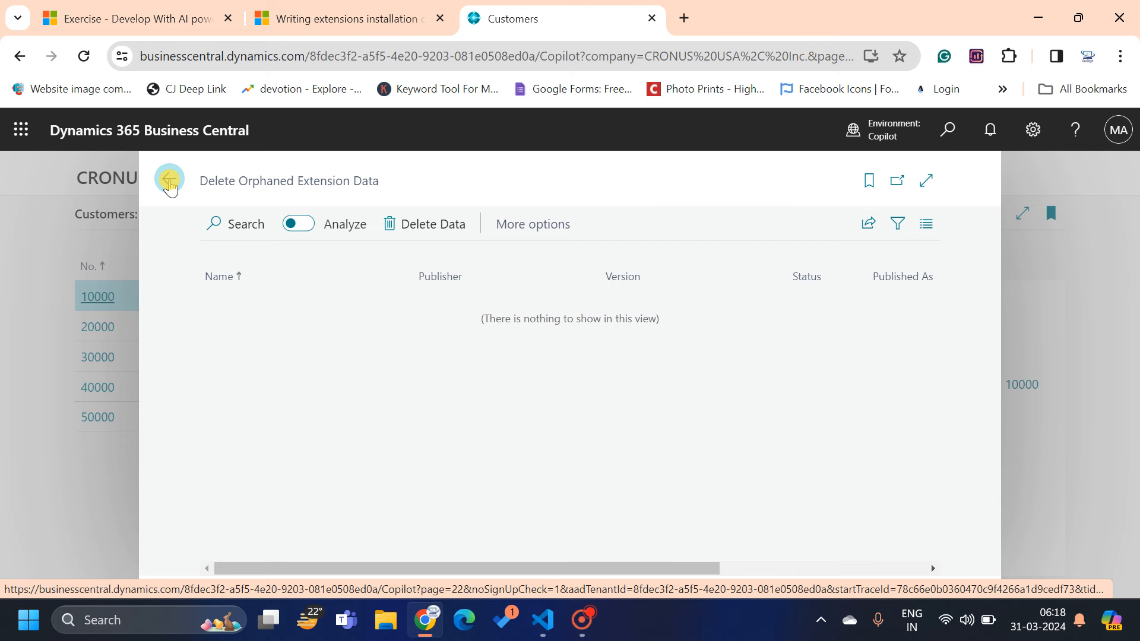
# Open the Extension Management page to check the installation entry of the ALProject1 extension.
pyautogui.click(947, 142)
pyautogui.write('extension mana')
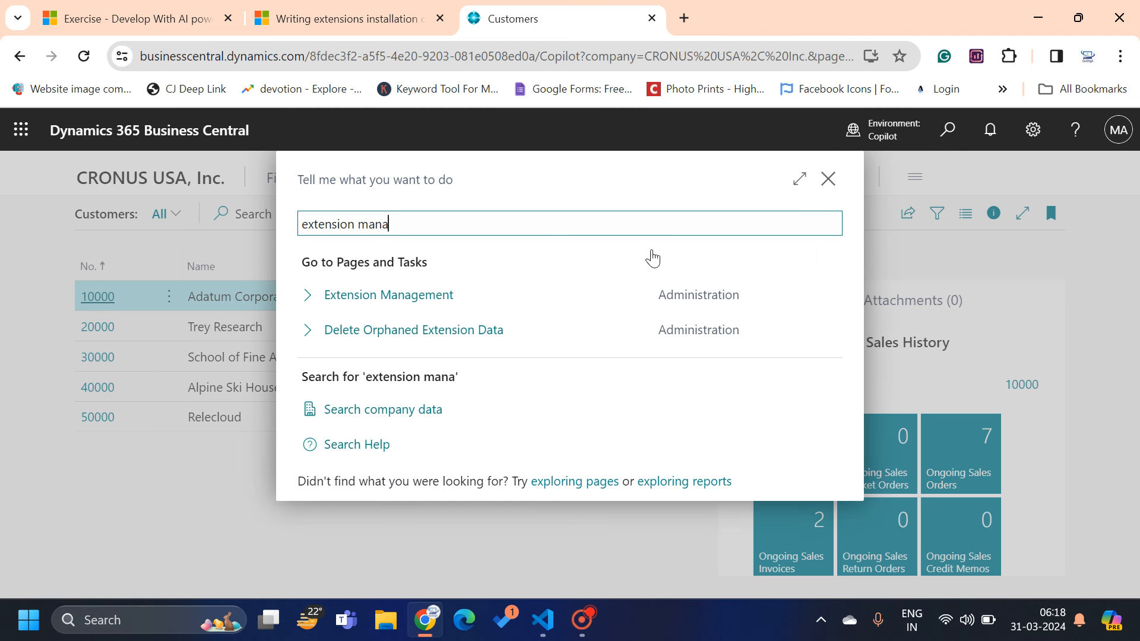
pyautogui.click(399, 300)
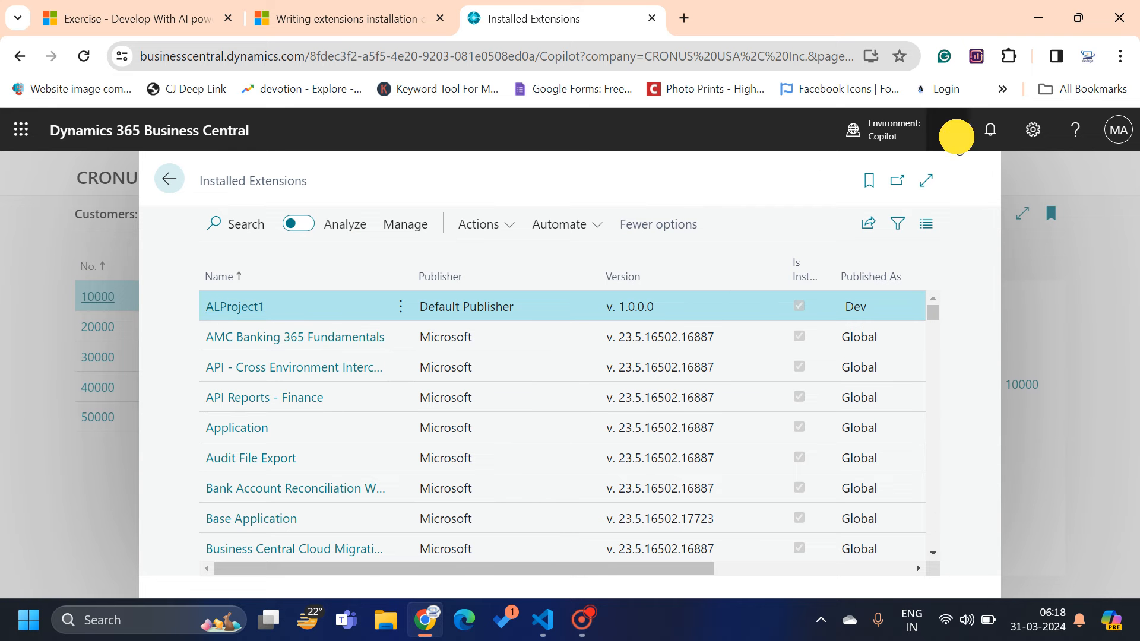
# Find and open the Install Test list to view its records in CRONUS USA, Inc.
pyautogui.click(957, 144)
pyautogui.write('insta')
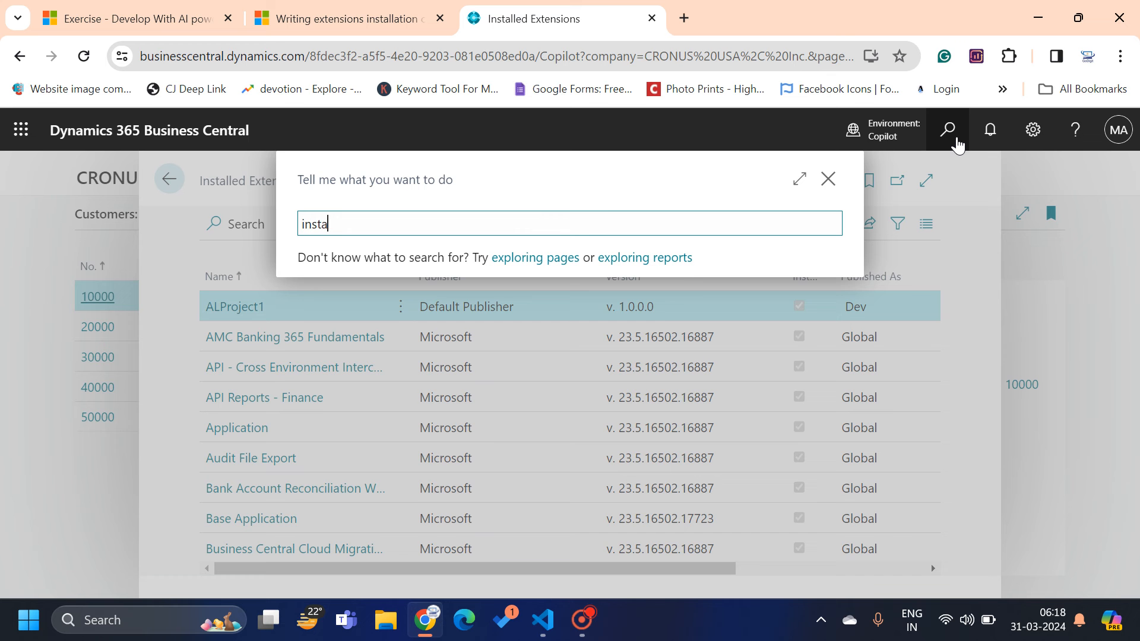
pyautogui.write('ll test')
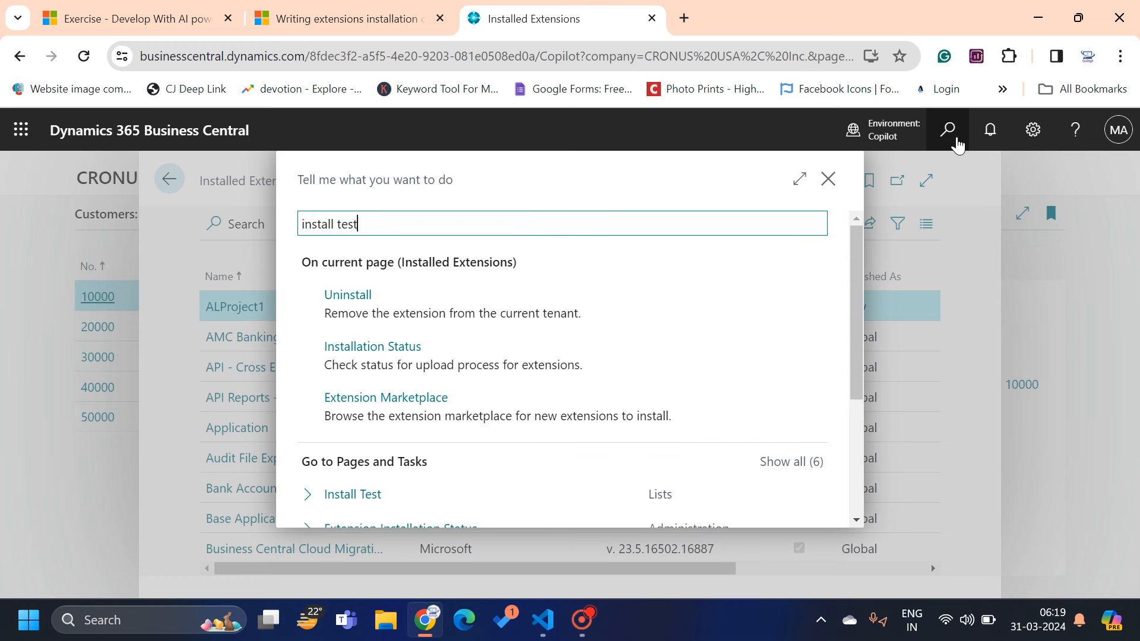
pyautogui.click(364, 295)
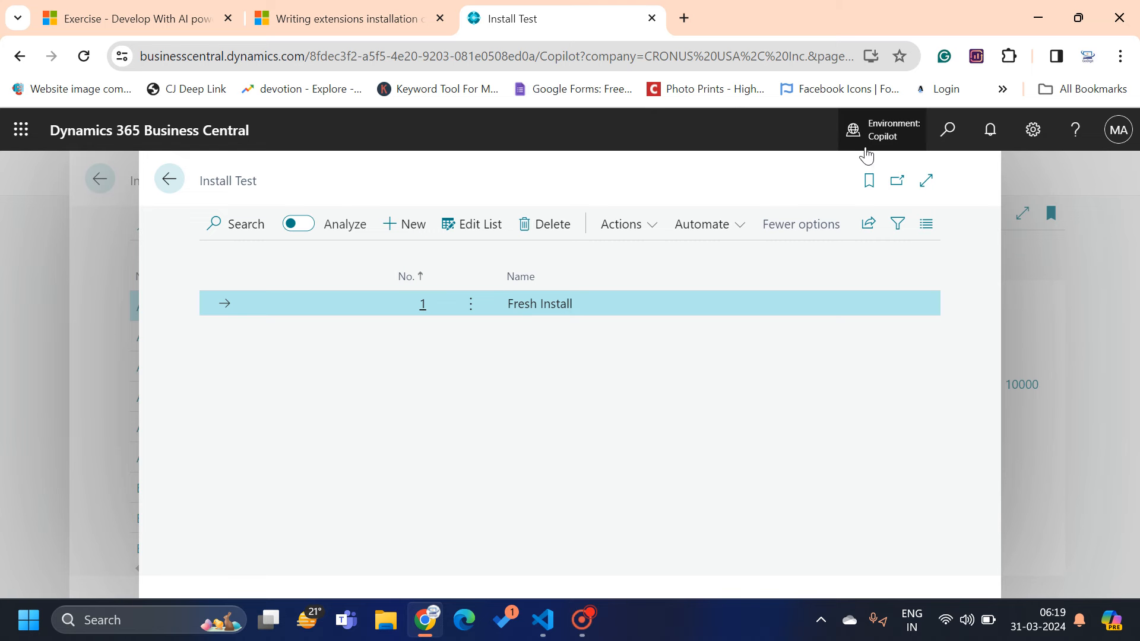
# Switch to My Company in the Copilot environment.
pyautogui.click(888, 140)
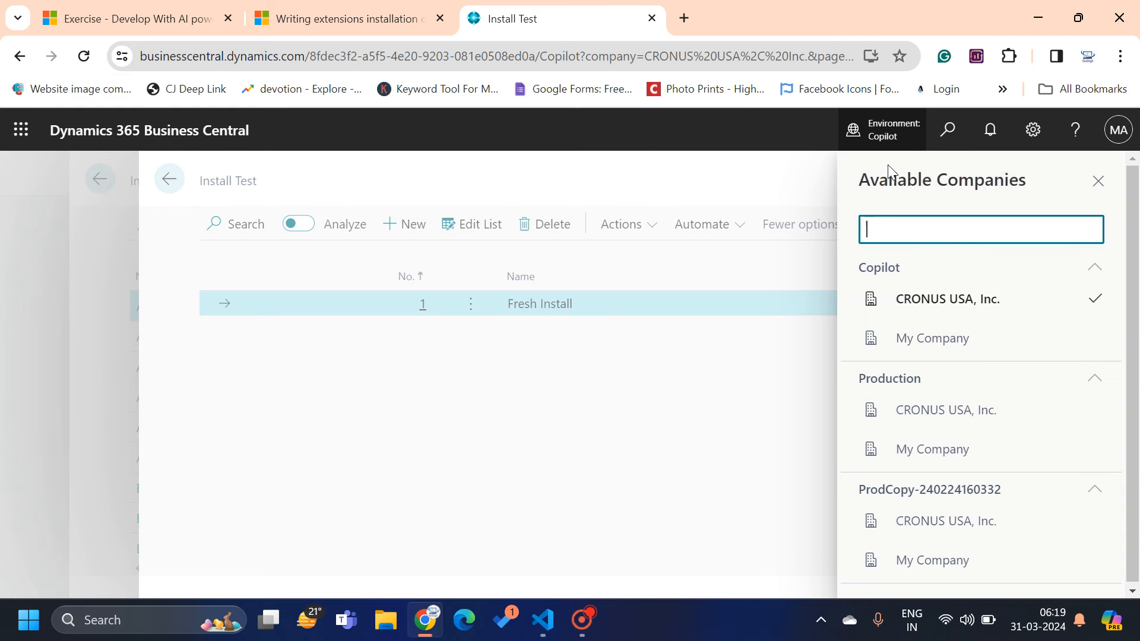
pyautogui.click(931, 337)
pyautogui.click(1040, 381)
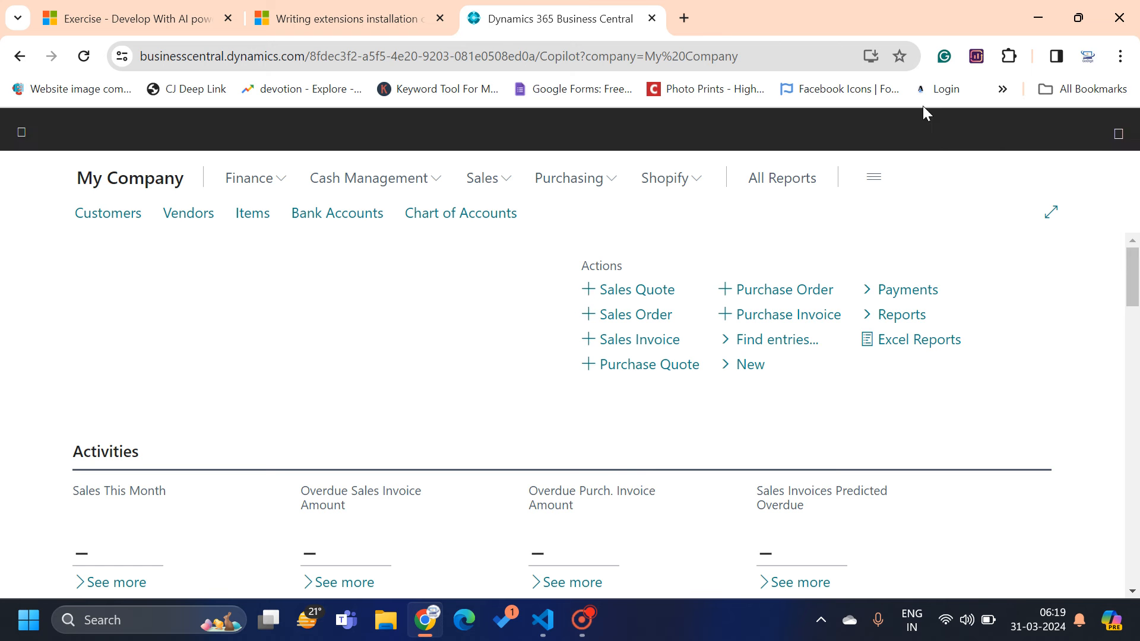
# Open the Install Test list in My Company, add a record named "test", and close the list.
pyautogui.click(944, 152)
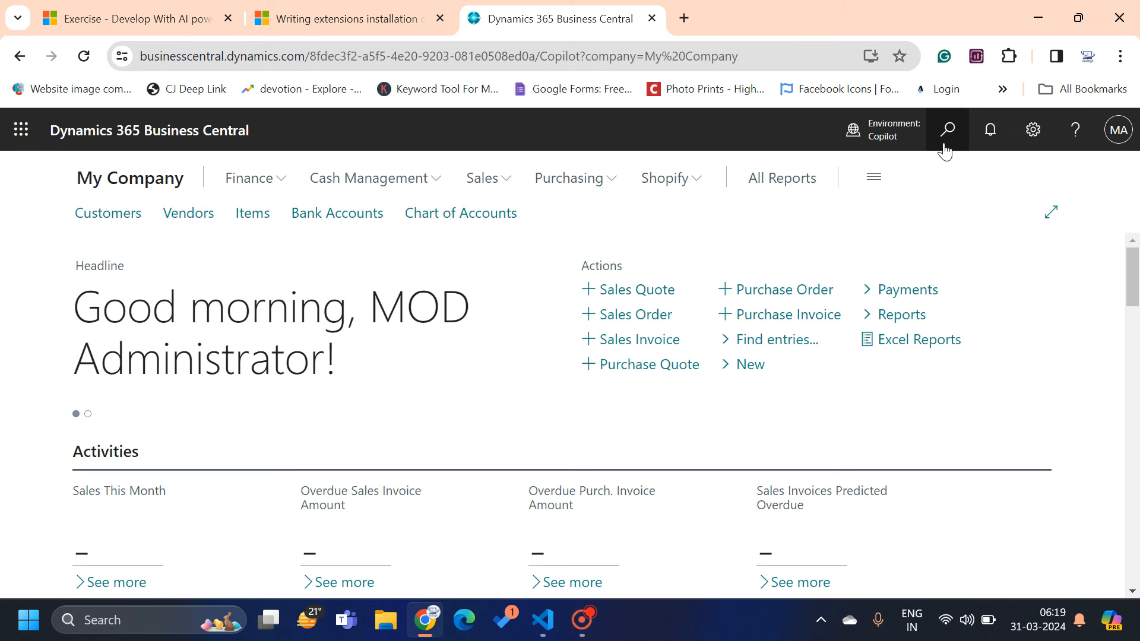
pyautogui.write('install')
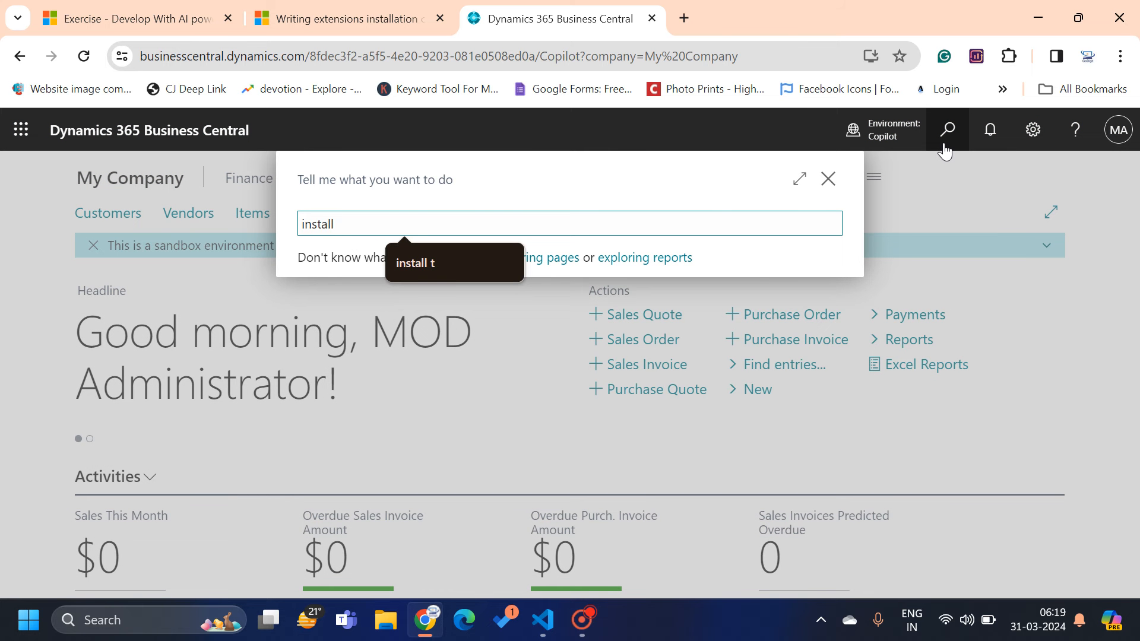
pyautogui.click(339, 297)
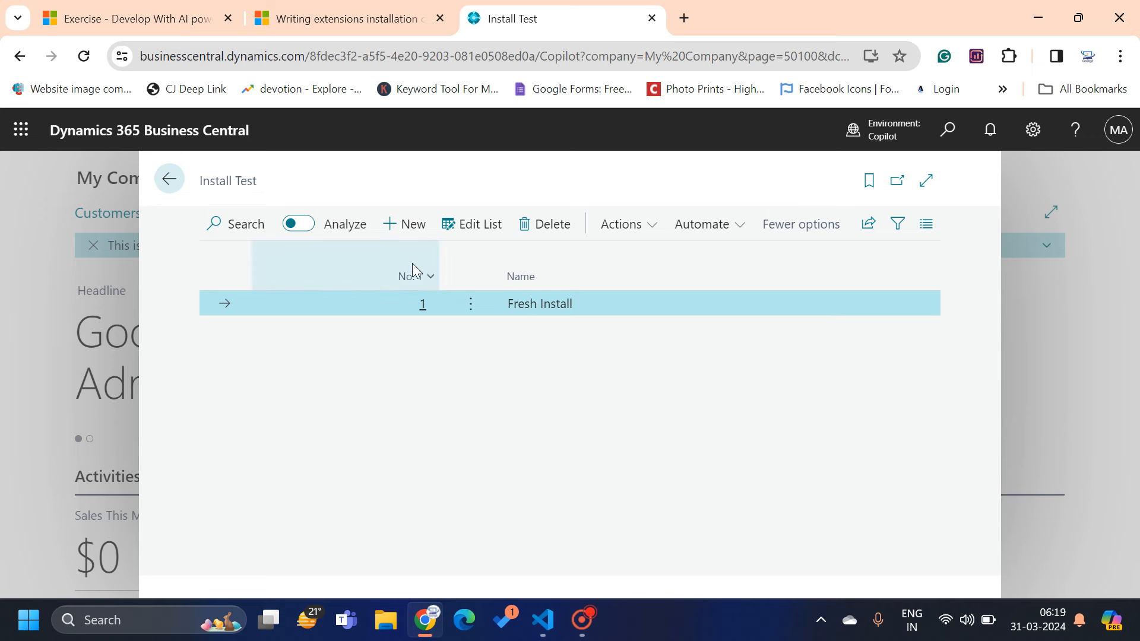
pyautogui.click(401, 229)
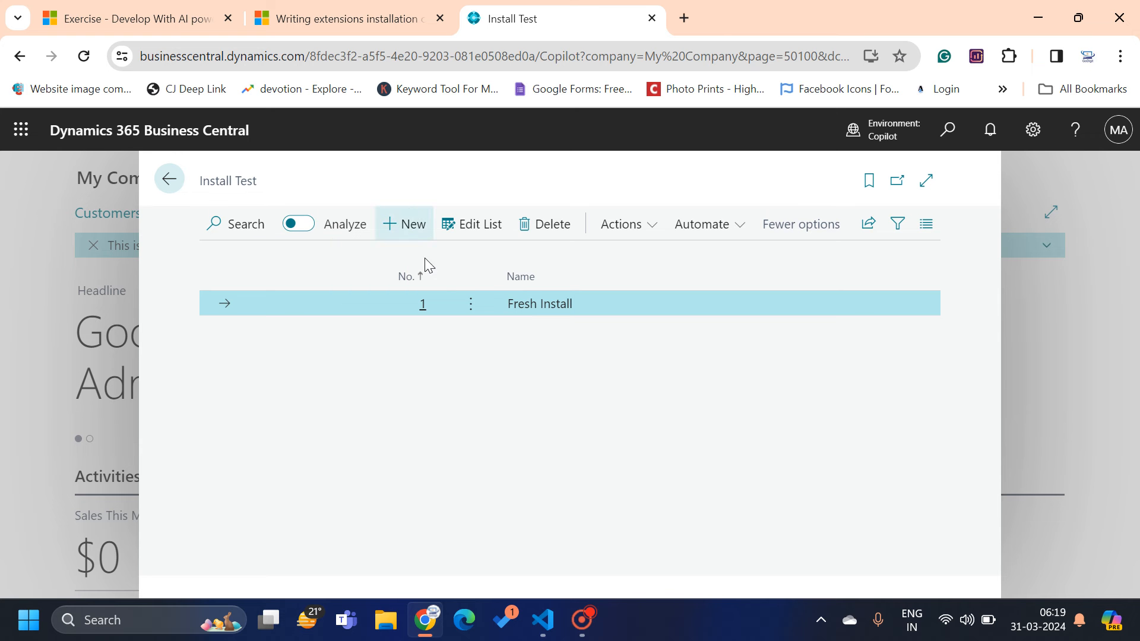
pyautogui.press('Tab')
pyautogui.write('test')
pyautogui.press('Return')
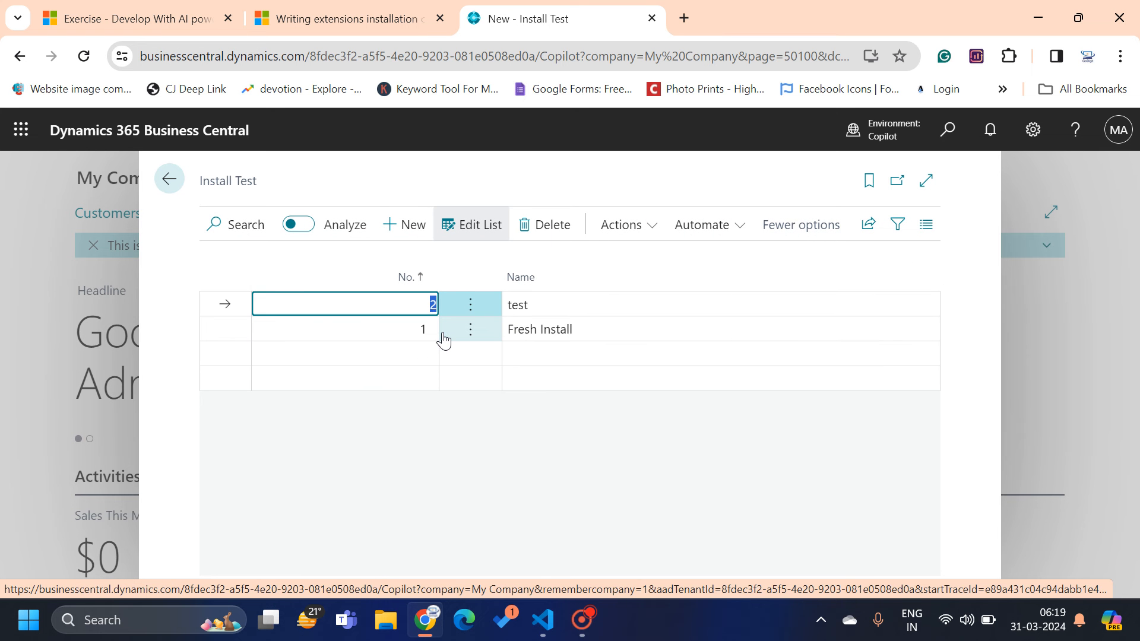
pyautogui.press('Escape')
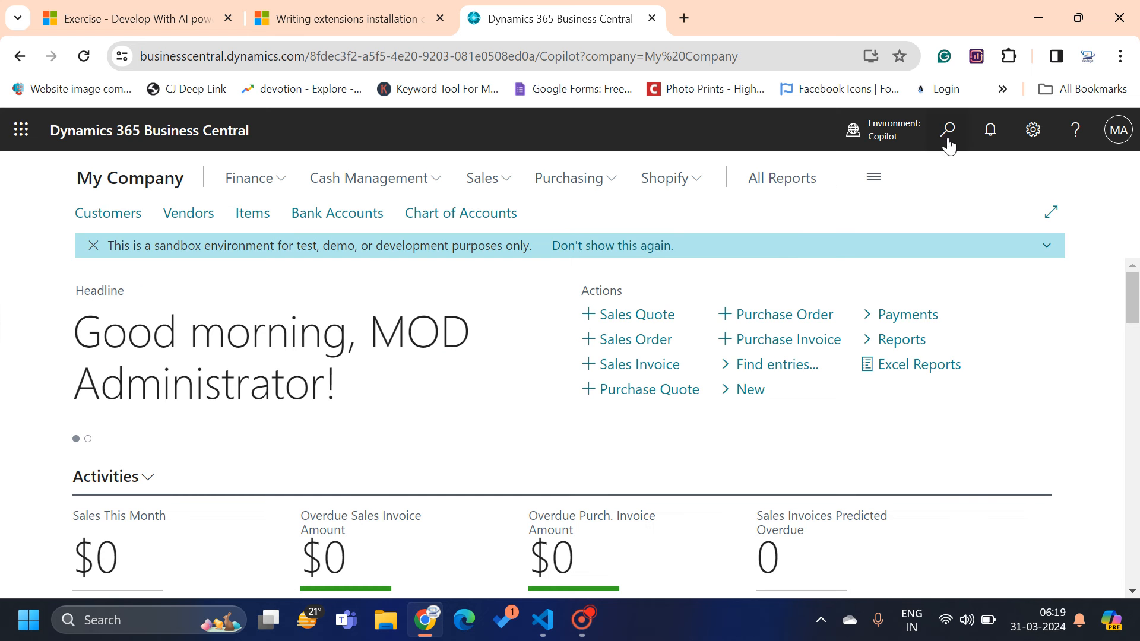
# Check the Delete Orphaned Extension Data page in My Company and return to the home page.
pyautogui.click(951, 138)
pyautogui.write('elete')
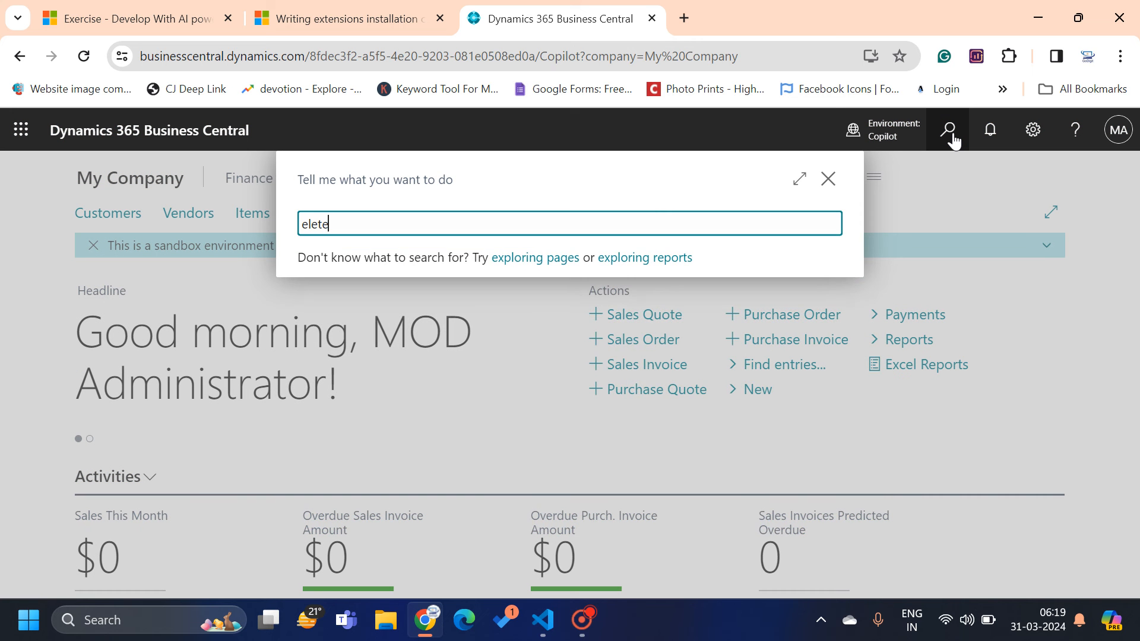
pyautogui.press('Left')
pyautogui.press('Left')
pyautogui.press('Down')
pyautogui.press('Down')
pyautogui.press('Return')
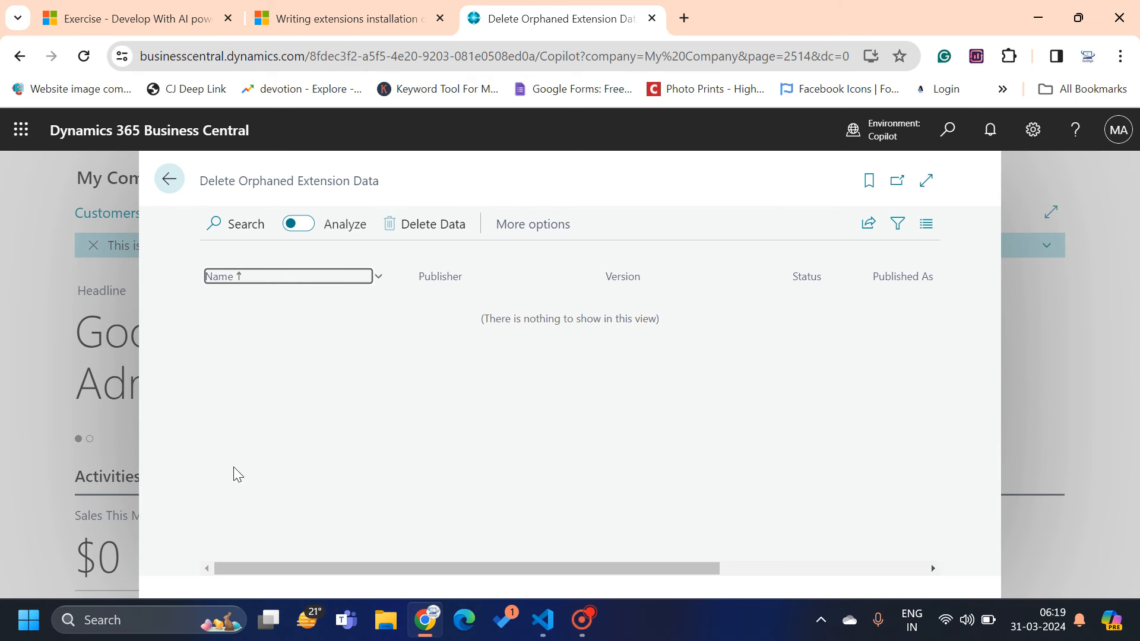
pyautogui.click(170, 179)
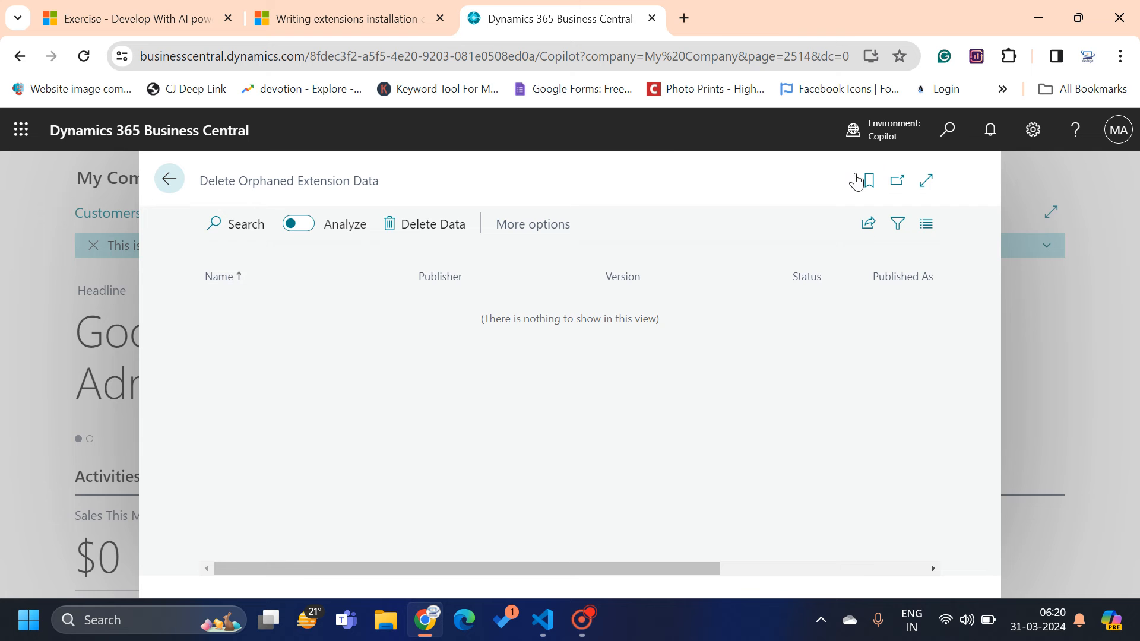
# Uninstall the ALProject1 extension from Extension Management, declining the deletion of its extension data.
pyautogui.click(944, 132)
pyautogui.write('extension mana')
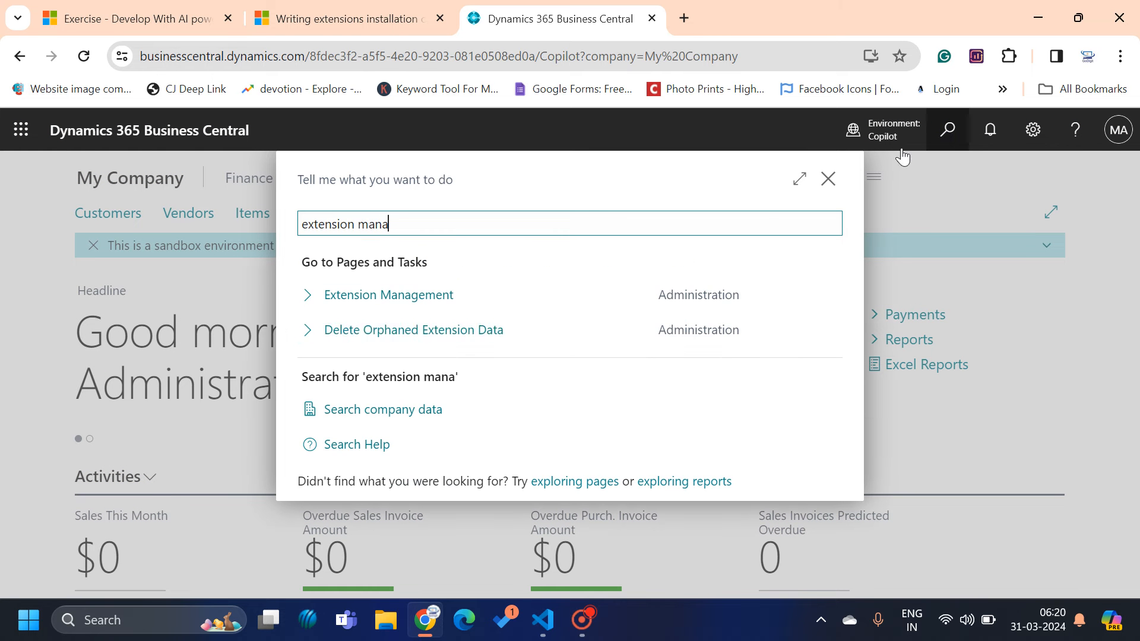
pyautogui.click(439, 302)
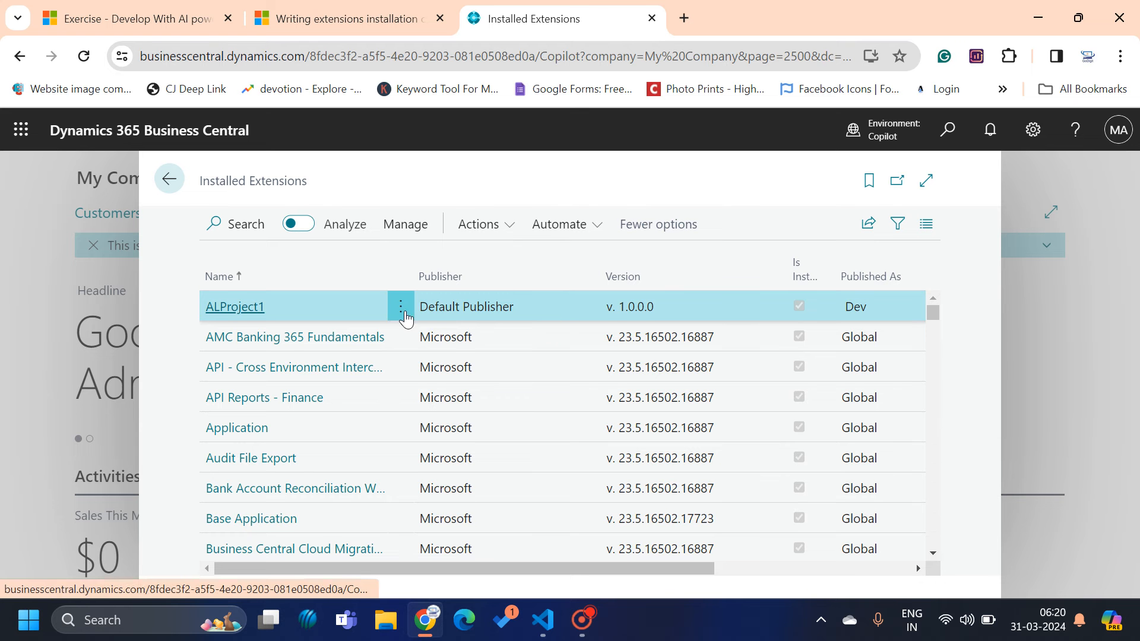
pyautogui.click(402, 310)
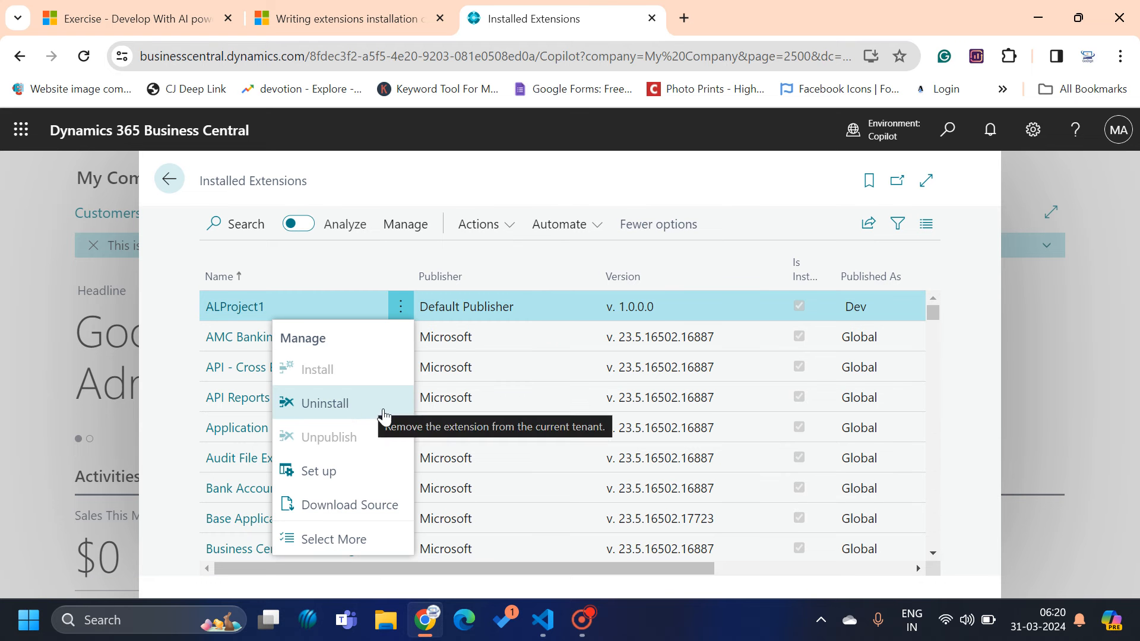
pyautogui.click(311, 410)
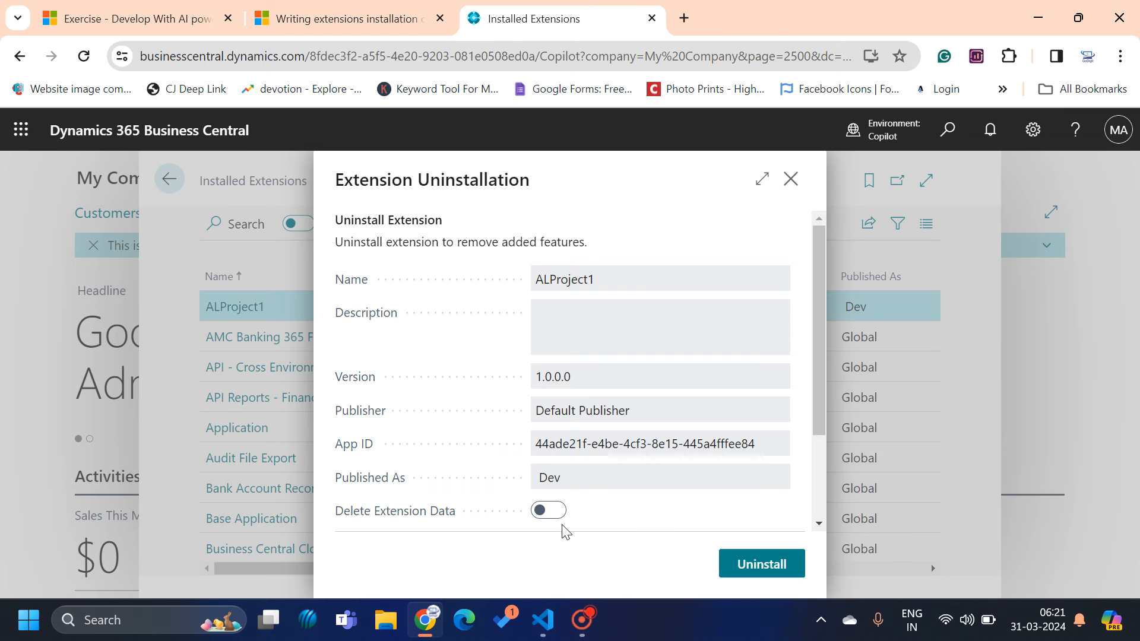
pyautogui.click(556, 511)
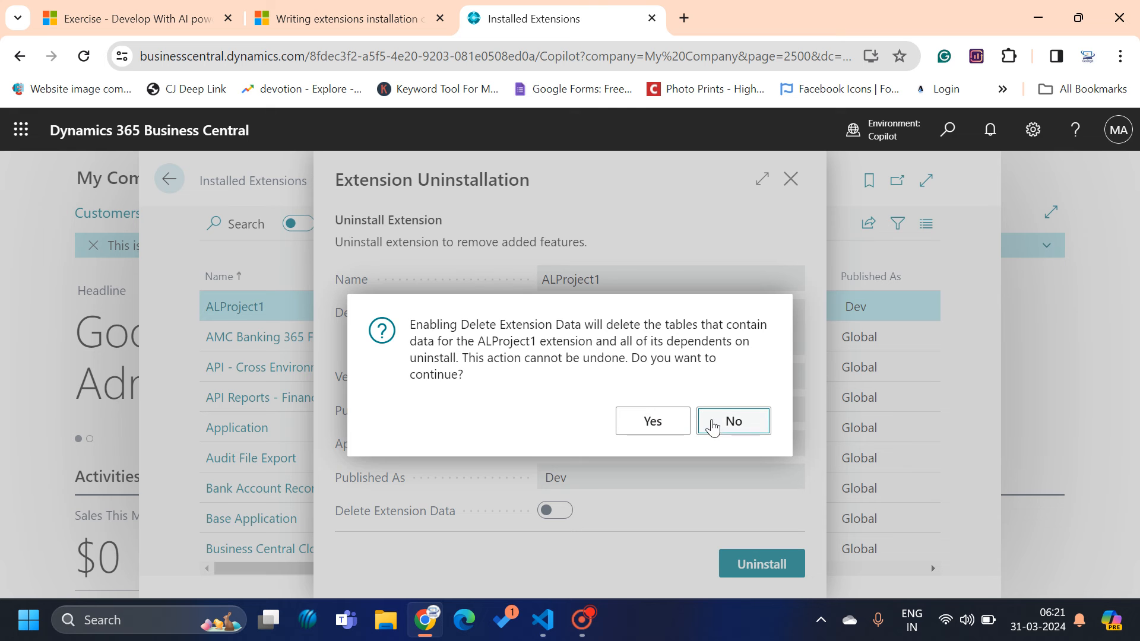
pyautogui.click(719, 432)
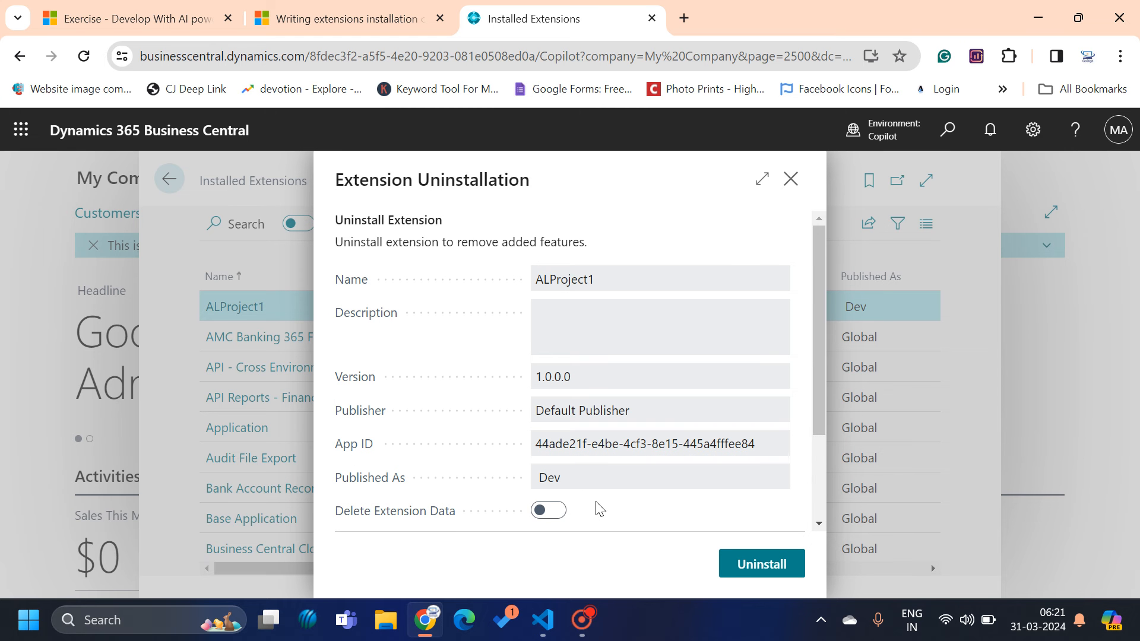
pyautogui.click(740, 567)
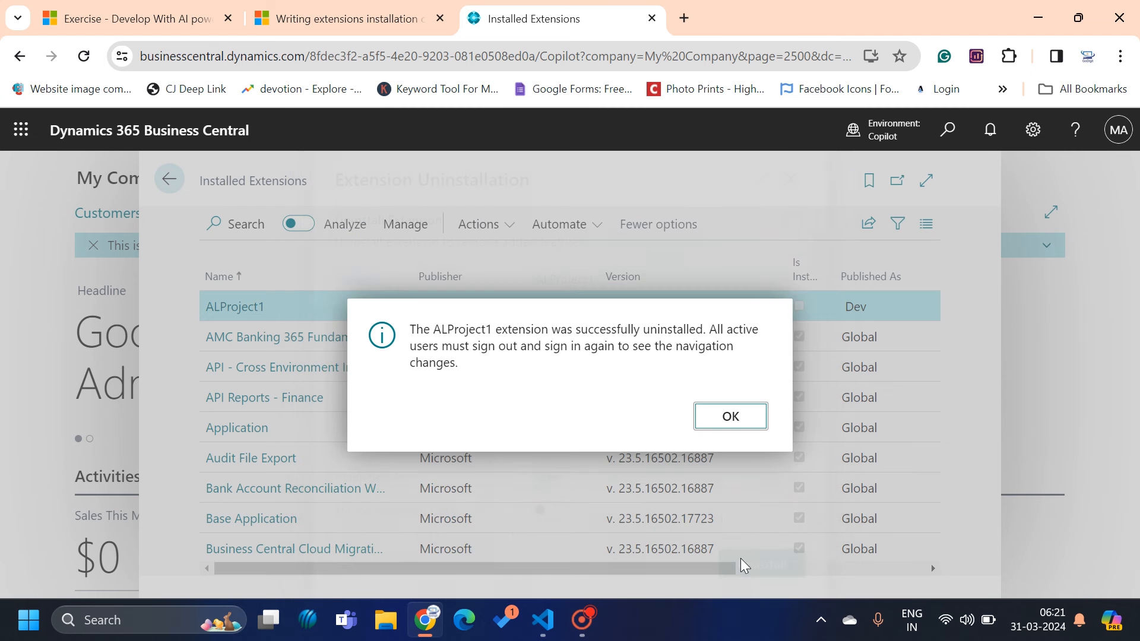
pyautogui.click(737, 417)
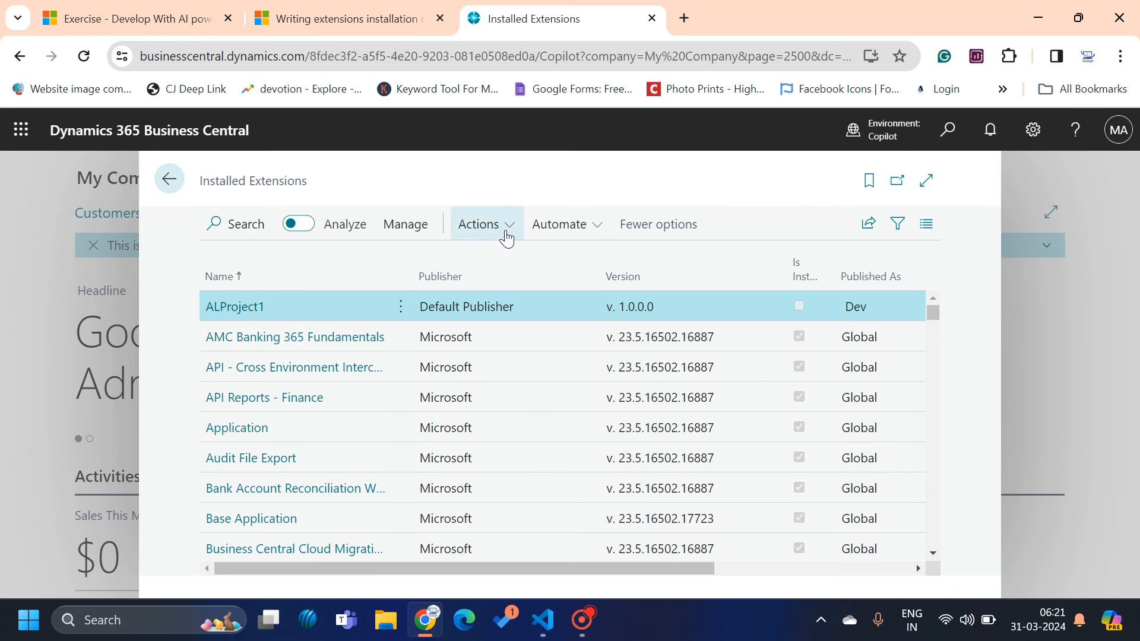
# Open the Delete Orphaned Extension Data page from the installed extensions list to examine the ALProject1 entry's status.
pyautogui.click(561, 225)
pyautogui.click(508, 225)
pyautogui.moveTo(525, 260)
pyautogui.click(656, 294)
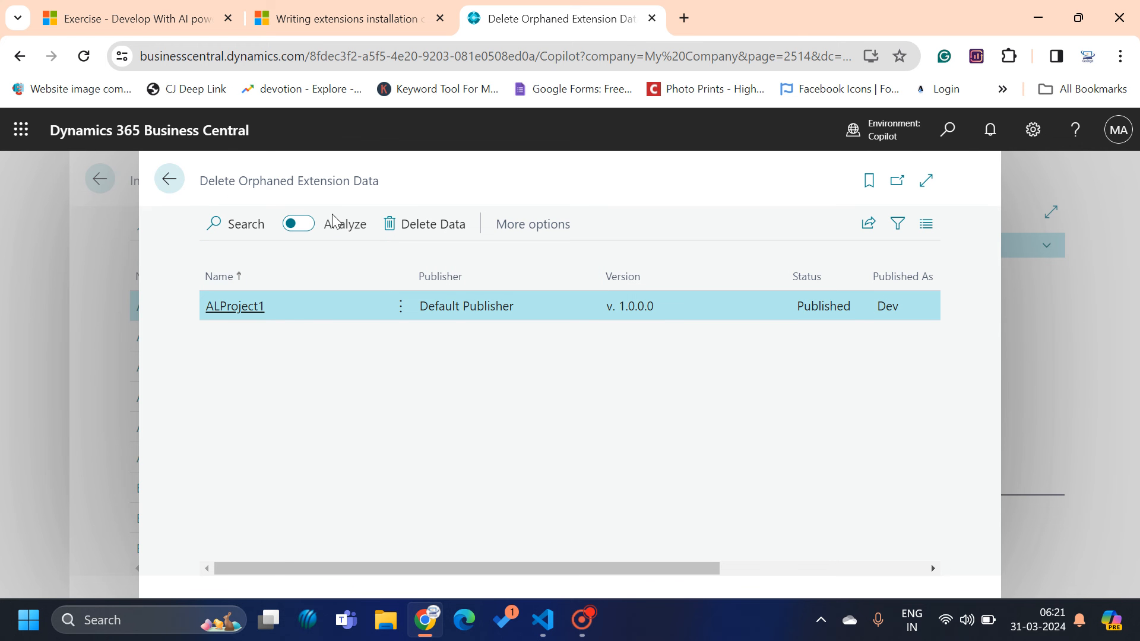
# Return to the Installed Extensions list and unpublish the ALProject1 extension.
pyautogui.click(166, 181)
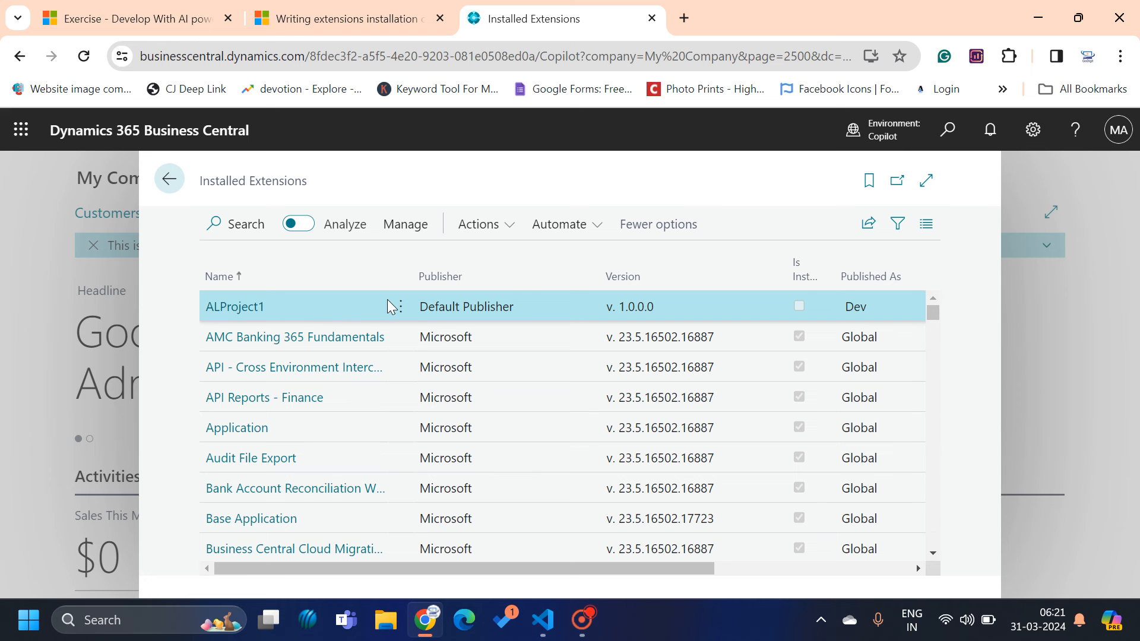
pyautogui.click(401, 306)
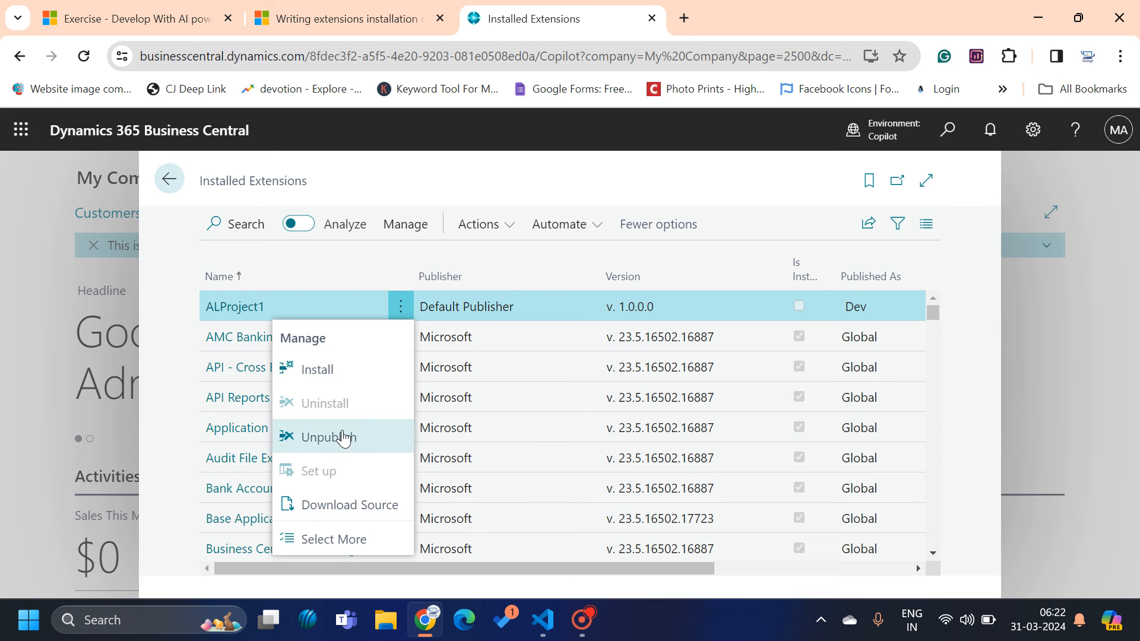
pyautogui.click(343, 438)
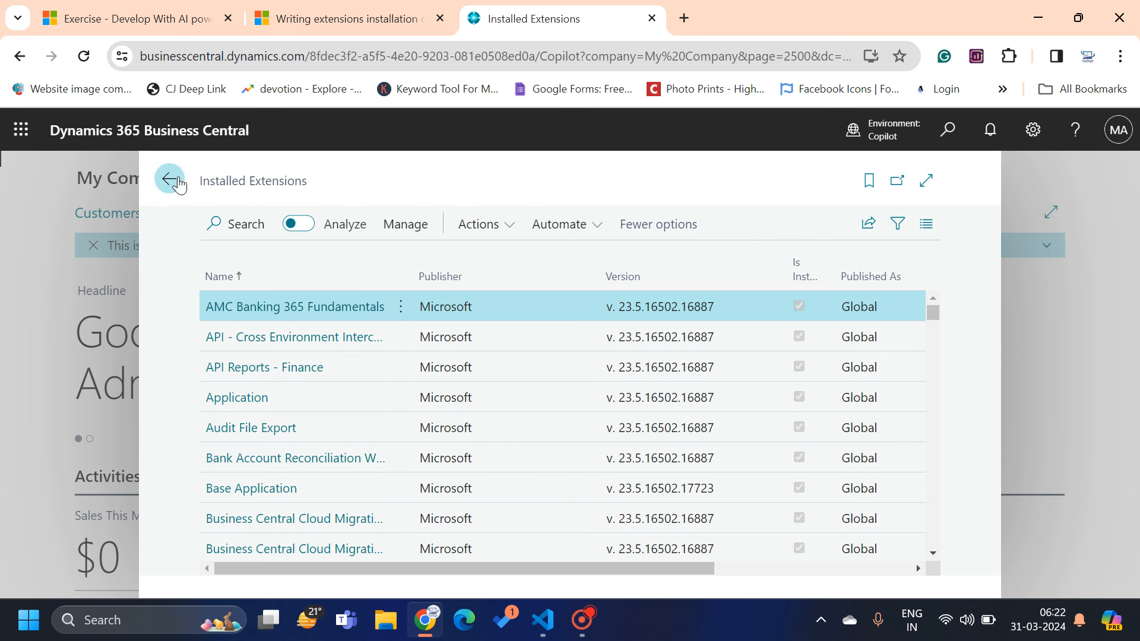
# Delete the orphaned extension data of ALProject1 on the Delete Orphaned Extension Data page, accepting the irreversible deletion.
pyautogui.click(486, 227)
pyautogui.moveTo(514, 261)
pyautogui.click(653, 292)
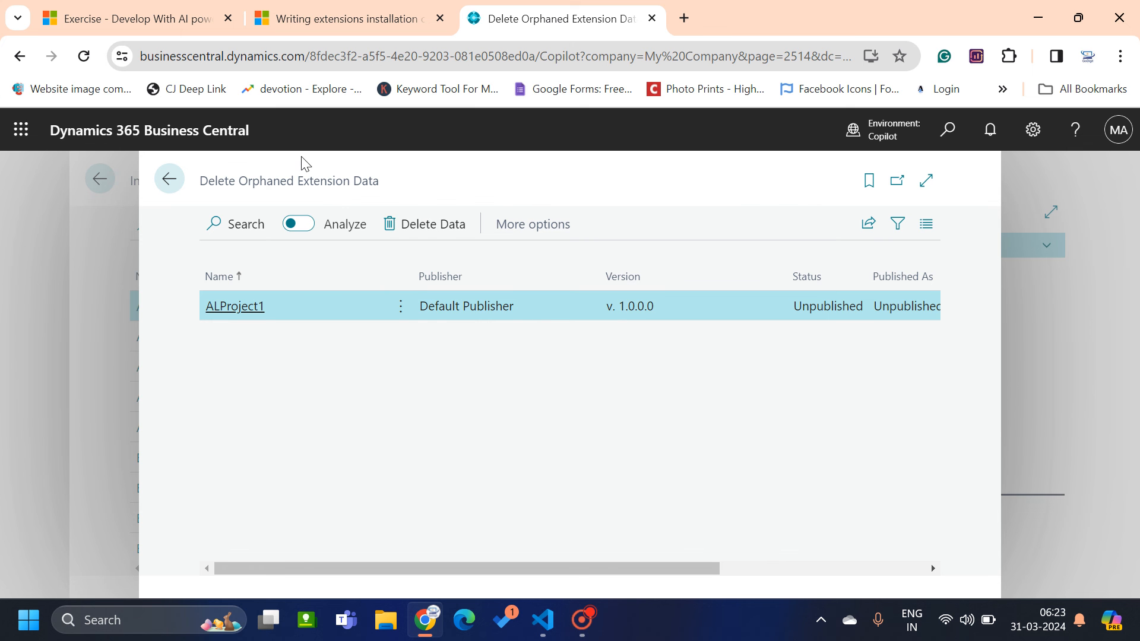
pyautogui.click(442, 236)
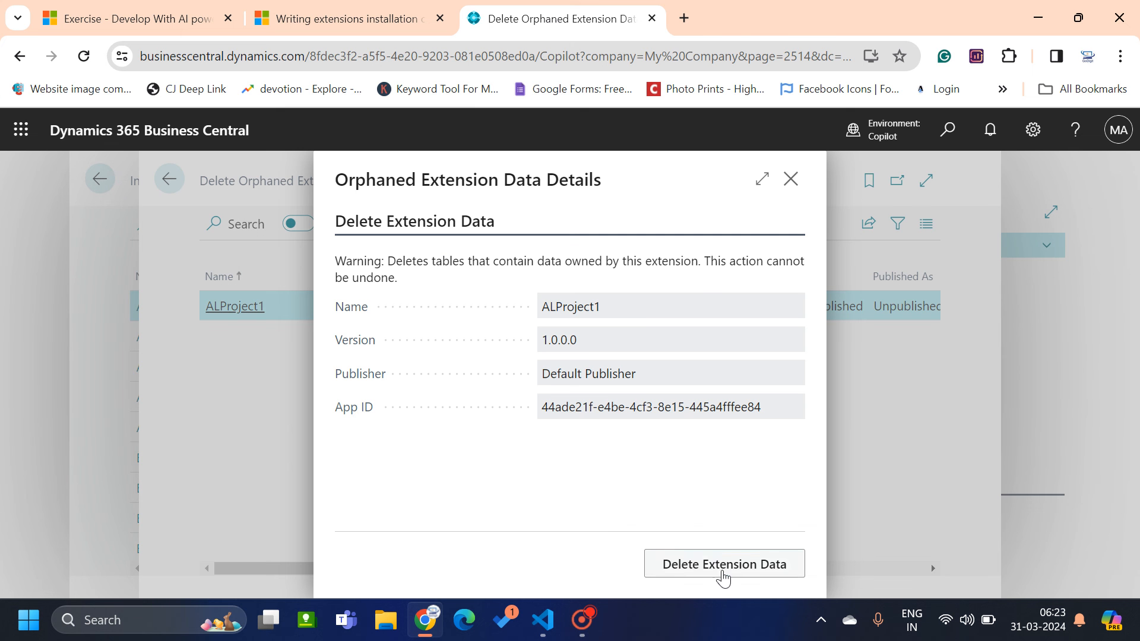
pyautogui.click(722, 571)
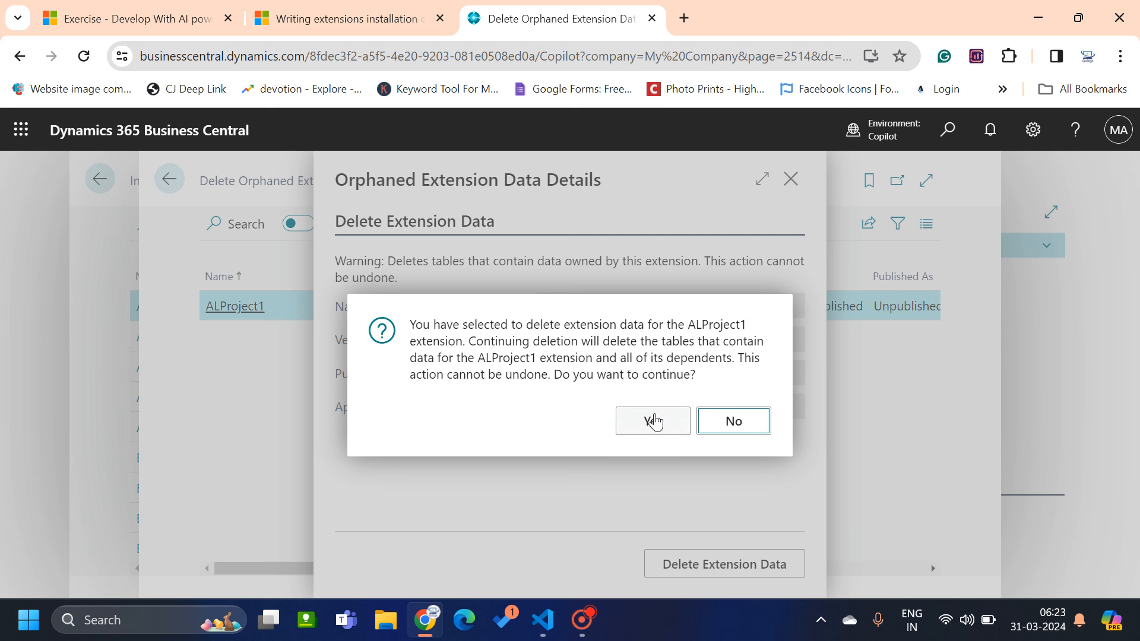
pyautogui.click(640, 436)
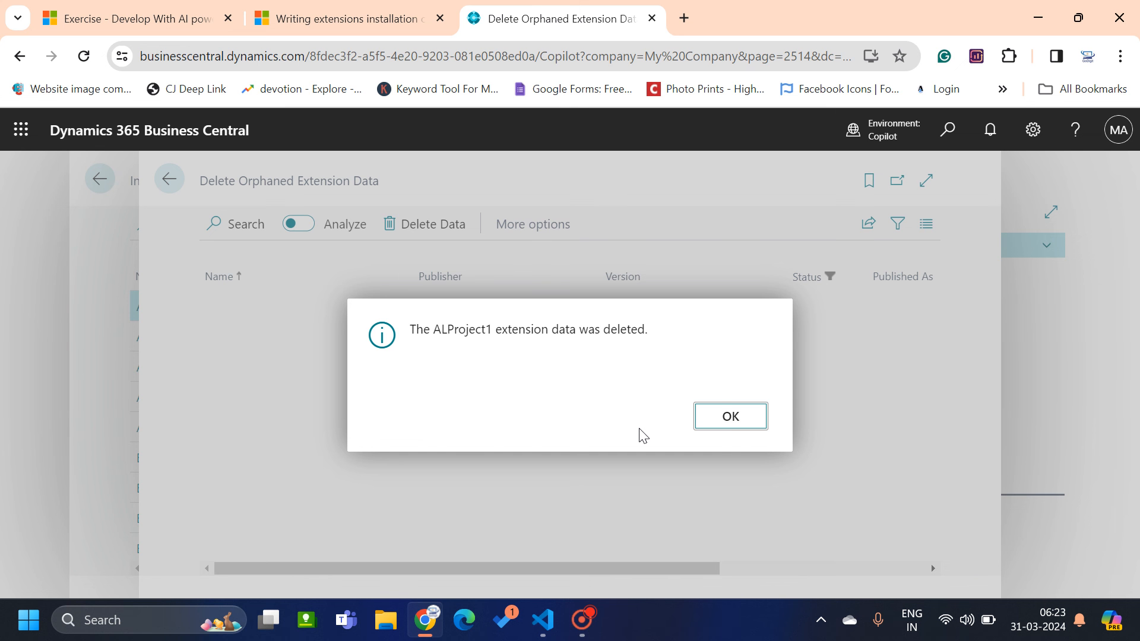
# Dismiss the deletion message, then leave the orphaned extension data and installed extensions pages to return to My Company's home page.
pyautogui.click(734, 429)
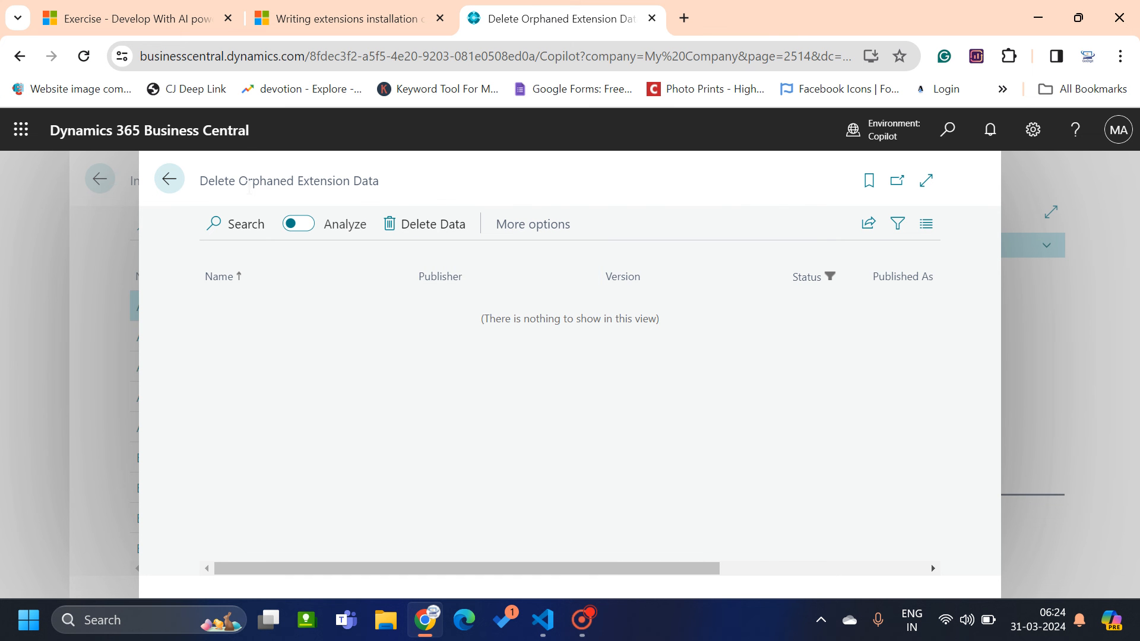
pyautogui.click(169, 179)
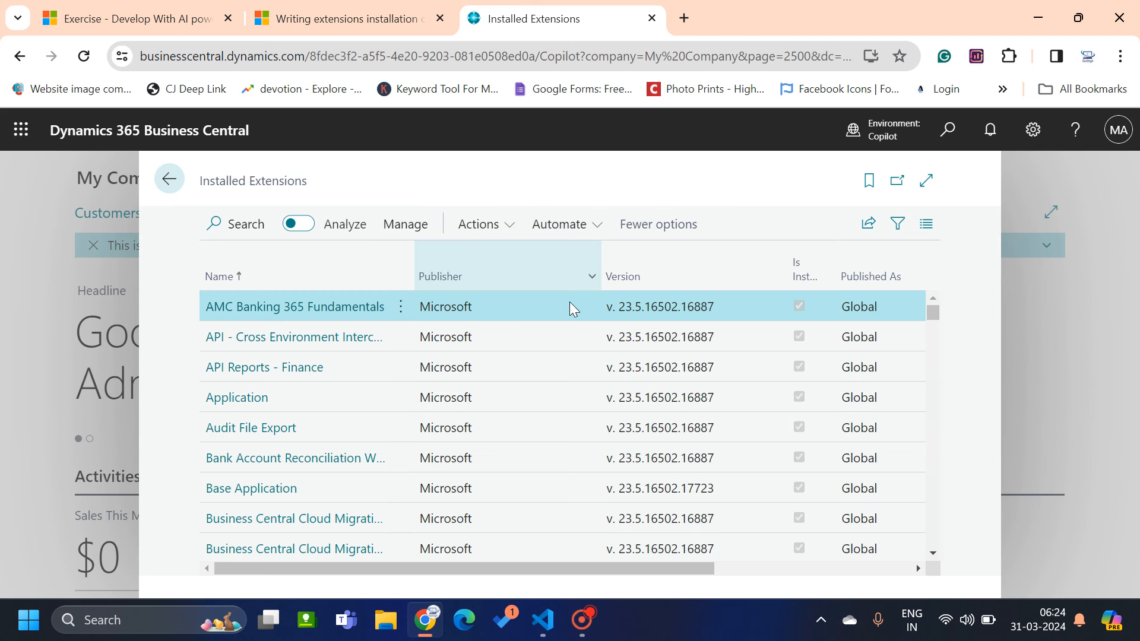
pyautogui.click(179, 187)
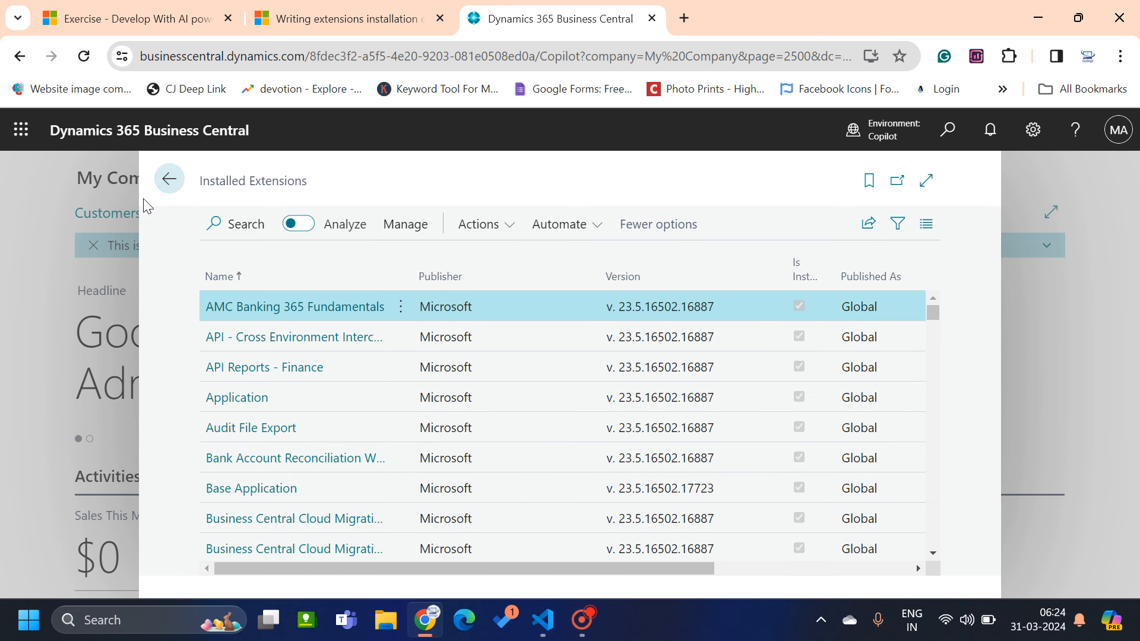
# Switch the current company from My Company to CRONUS USA, Inc. in the Copilot environment.
pyautogui.click(879, 122)
pyautogui.click(936, 302)
pyautogui.click(1023, 340)
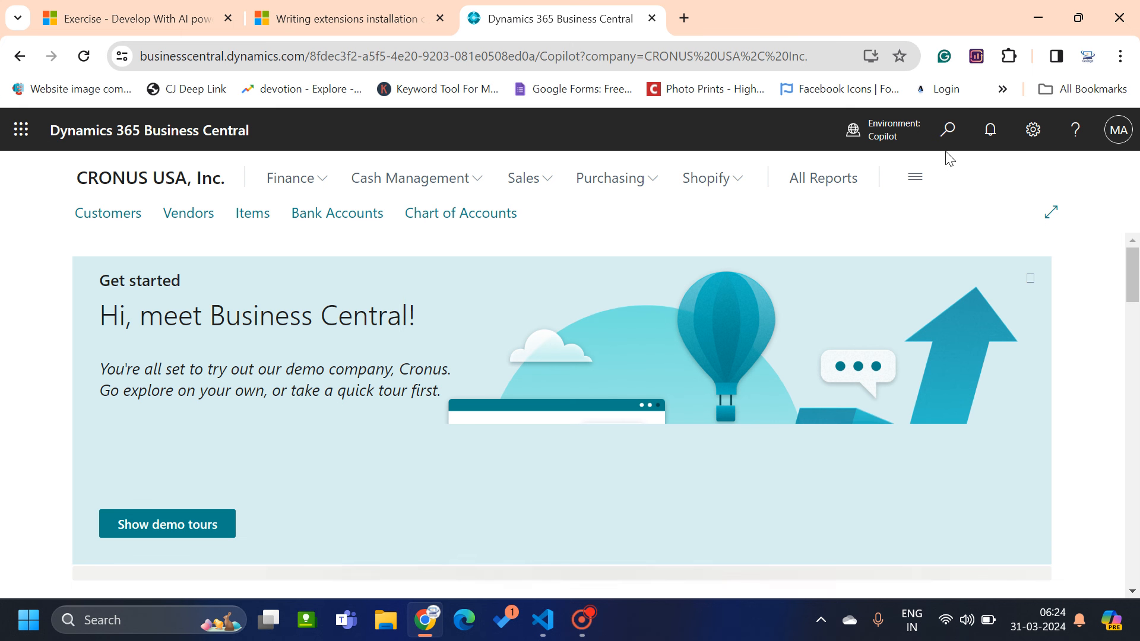
# Search for "delete exte" and open the Delete Orphaned Extension Data page in CRONUS USA, Inc.
pyautogui.click(948, 142)
pyautogui.write('delete exte')
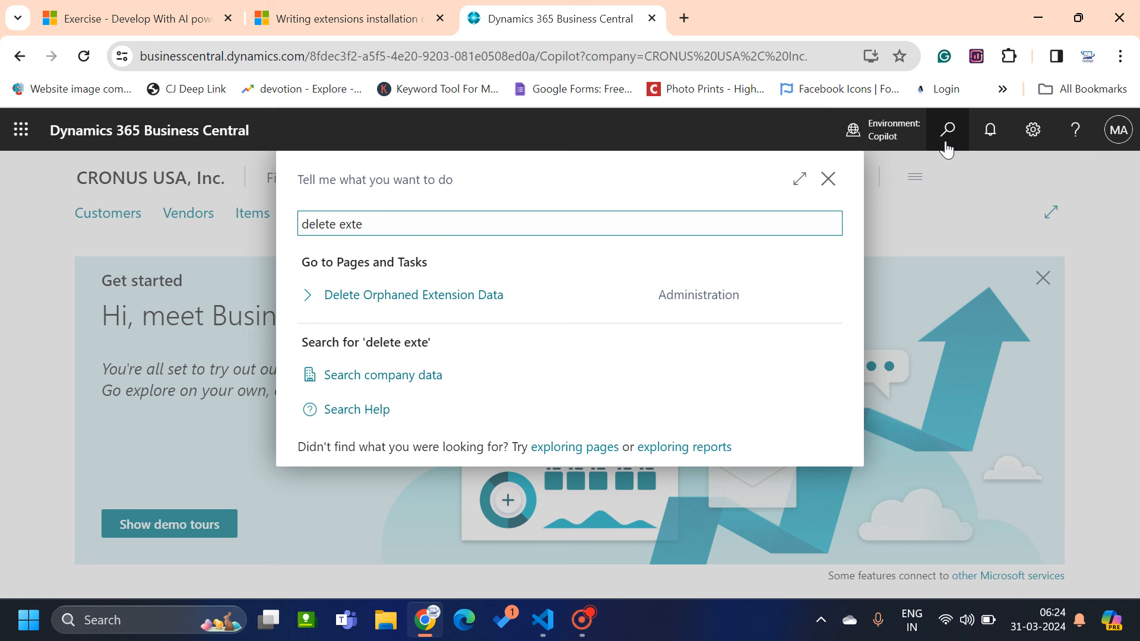
pyautogui.click(425, 294)
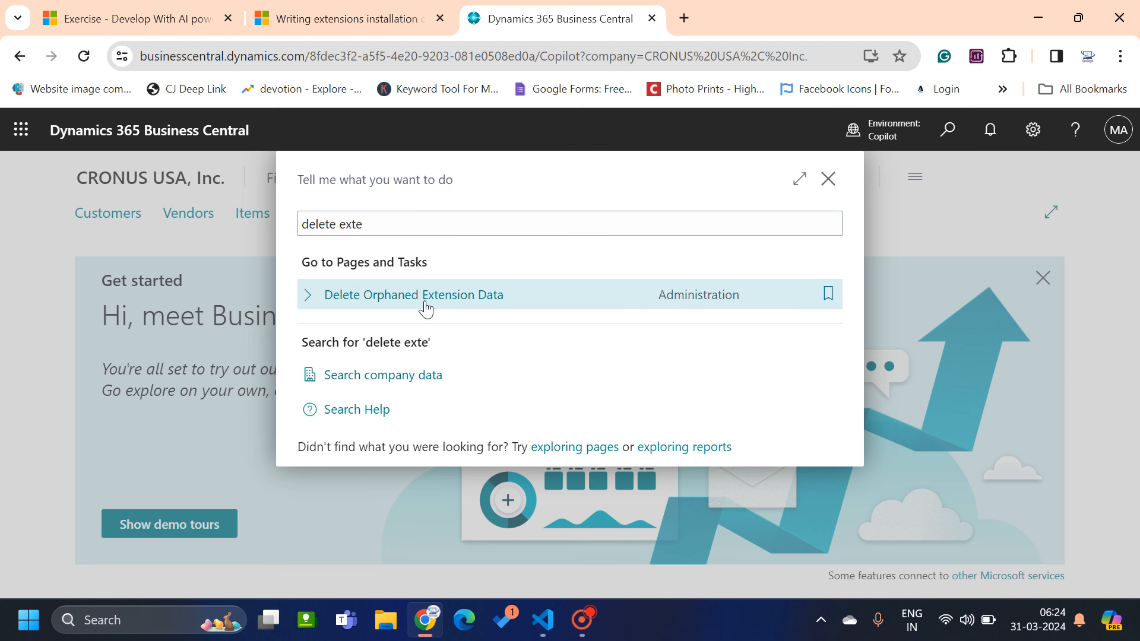